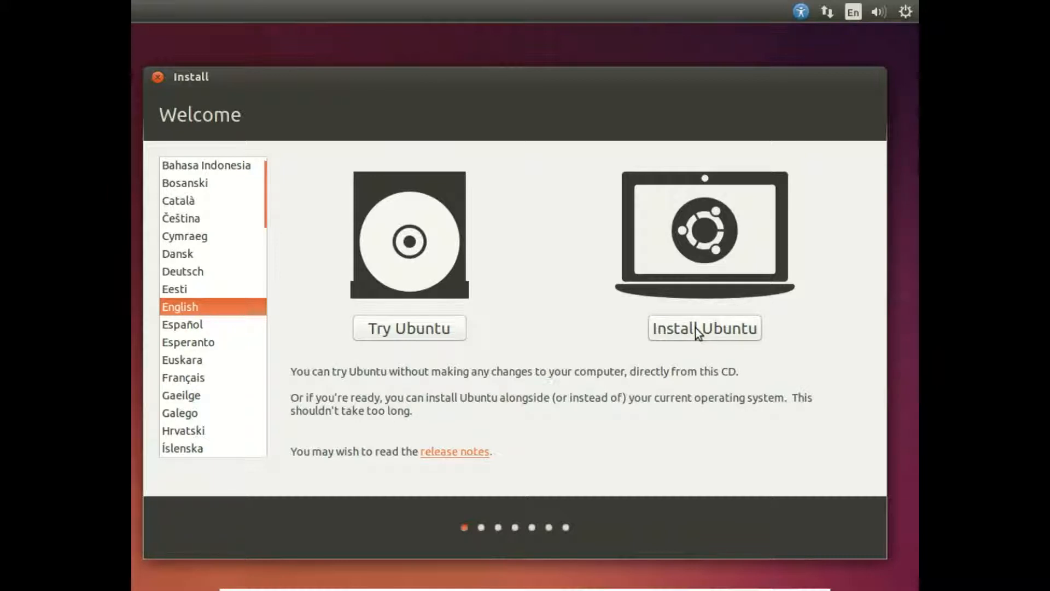
Begin installing Ubuntu in English with the third-party software included, using the option to erase the disk.
click(682, 334)
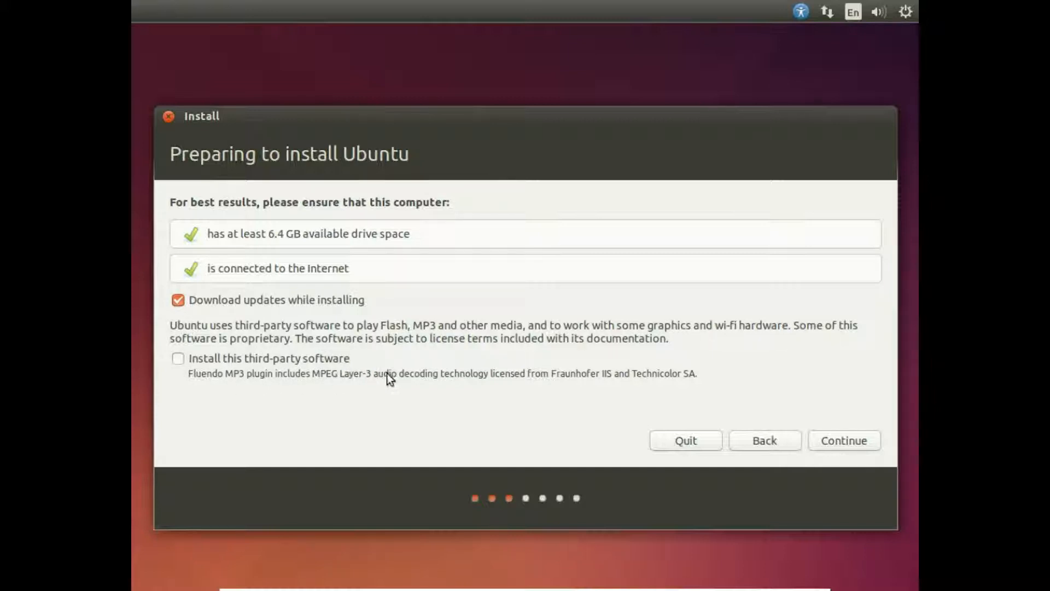
click(178, 360)
click(857, 445)
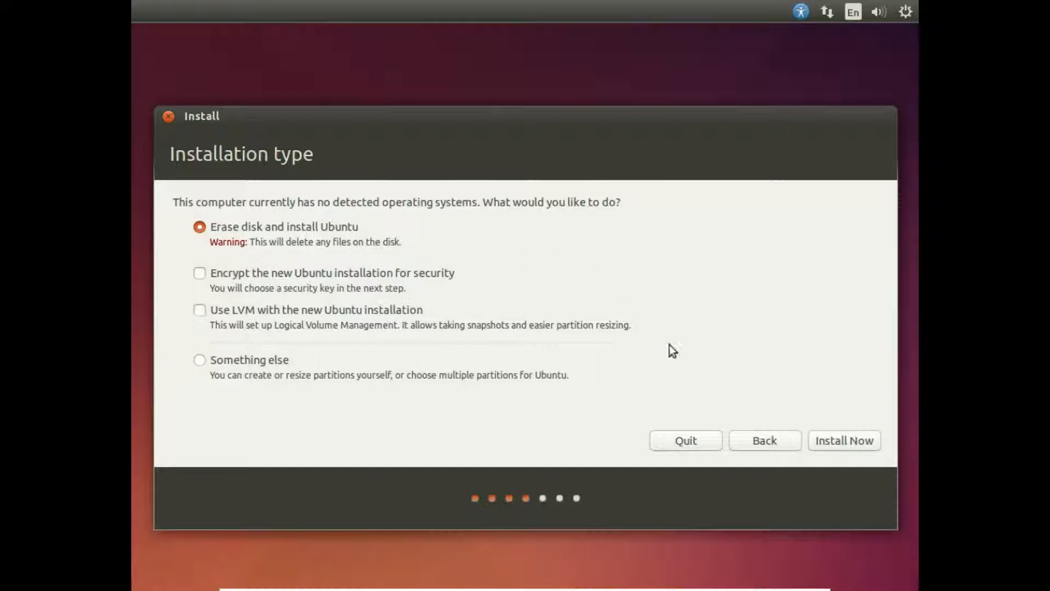
click(846, 445)
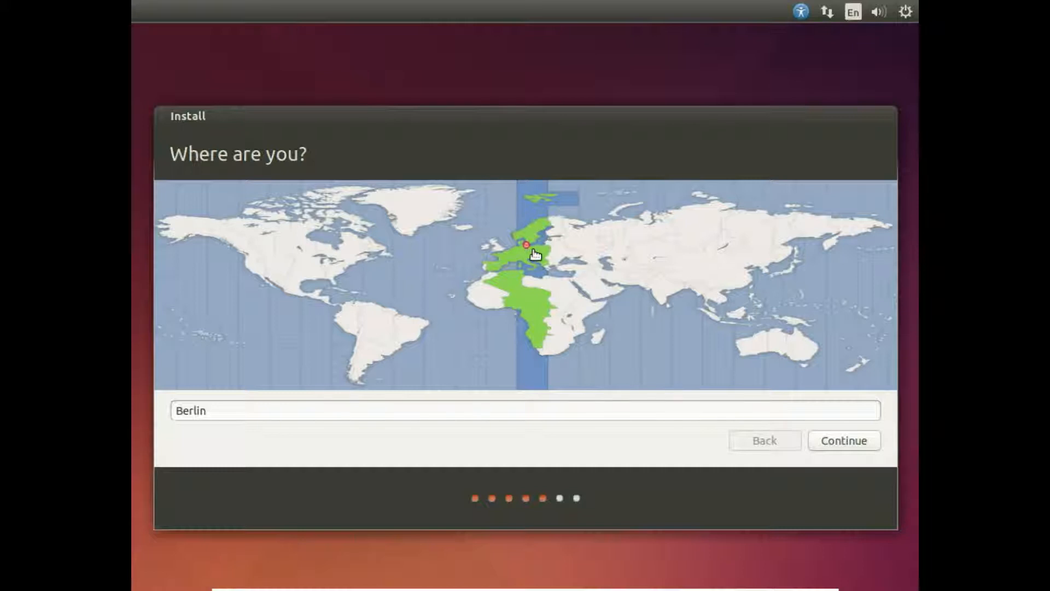
Try other locations on the time zone map, including Almaty, Bamako and New York.
click(596, 254)
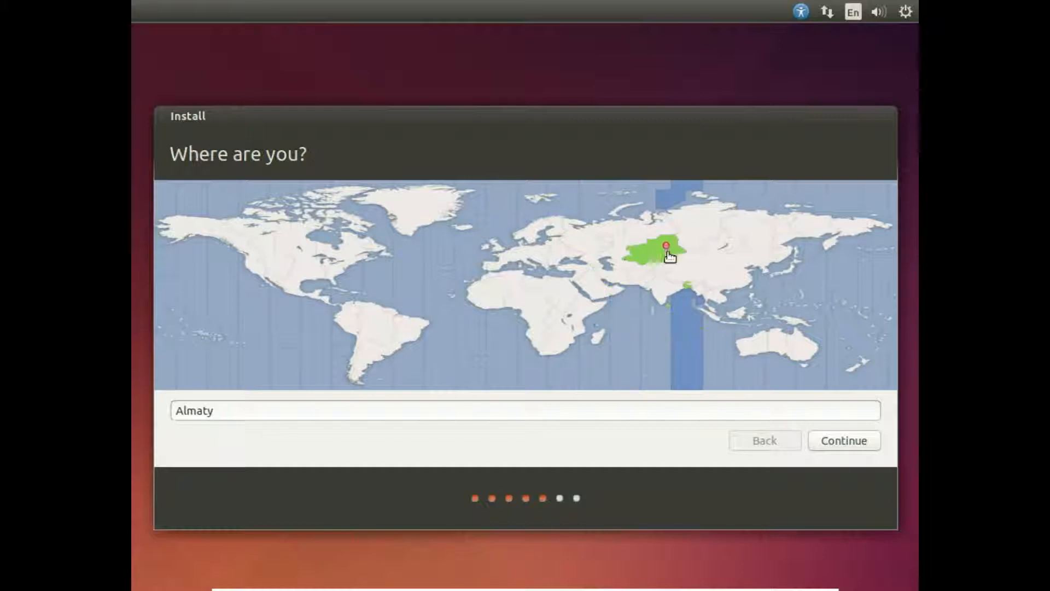
click(617, 282)
click(467, 296)
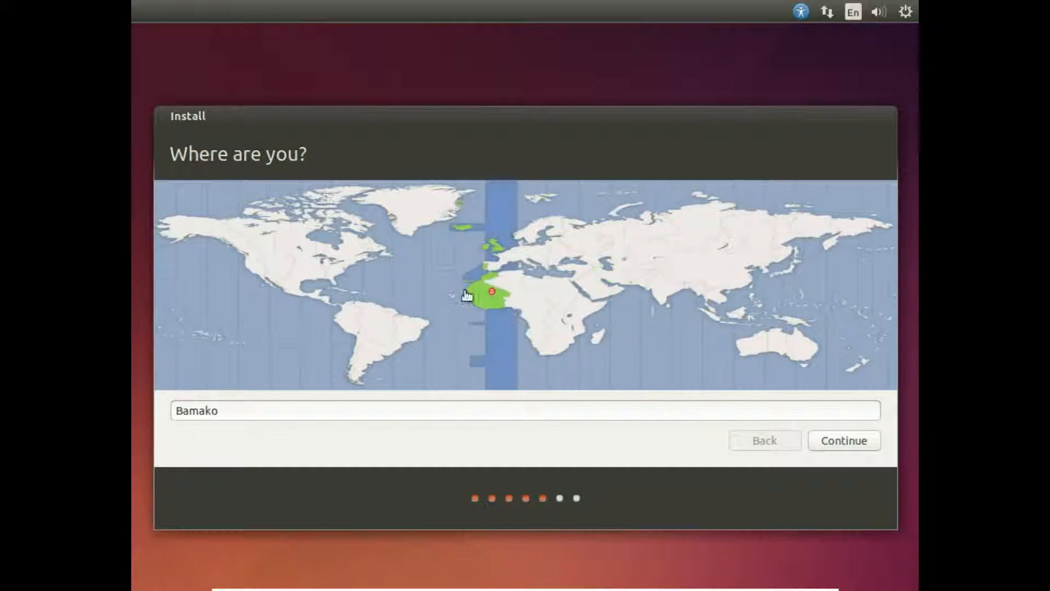
click(342, 262)
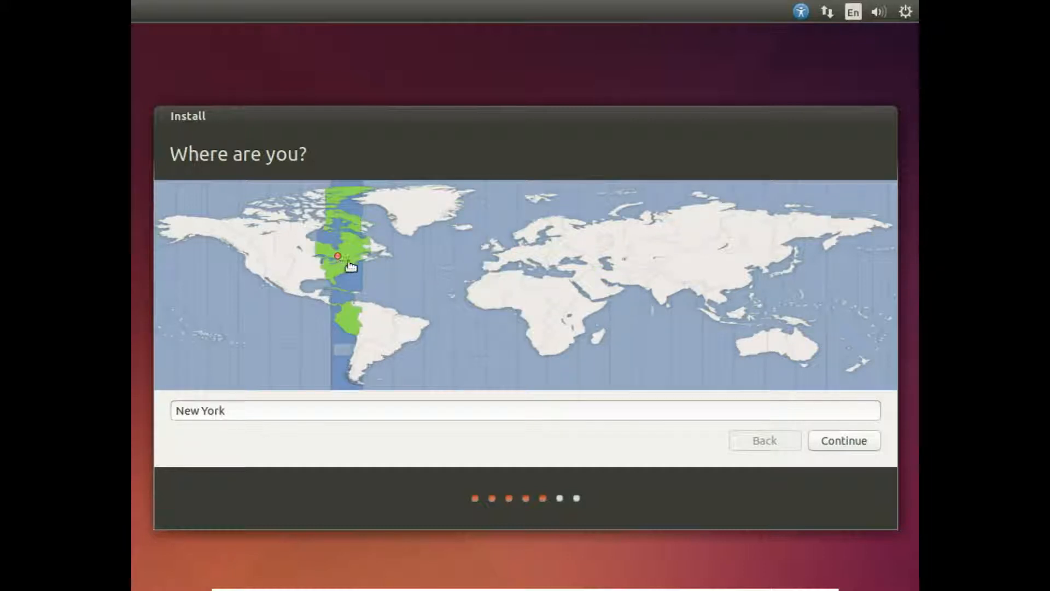
Set the time zone location to Berlin on the world map and proceed to the keyboard layout.
click(522, 247)
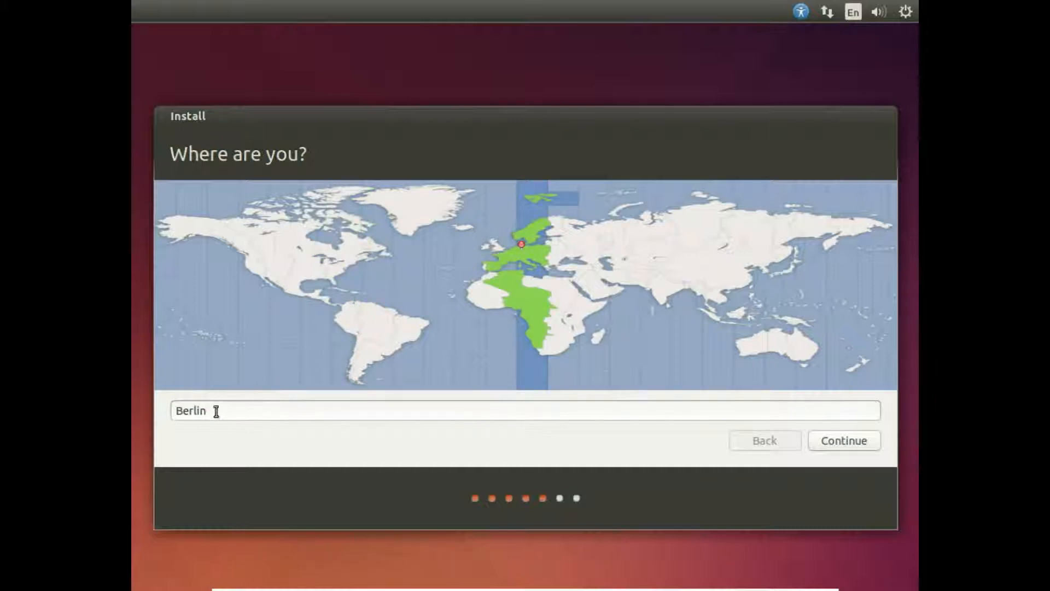
click(840, 442)
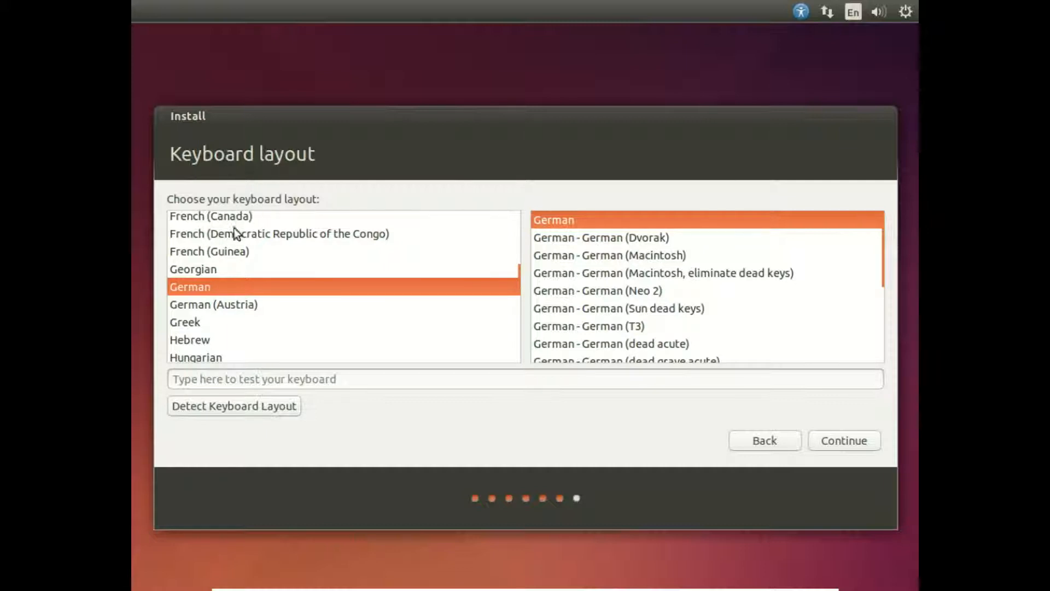
Choose English (US) as the keyboard layout.
mouse_move(525, 288)
mouse_down()
mouse_move(524, 258)
mouse_move(525, 272)
mouse_up()
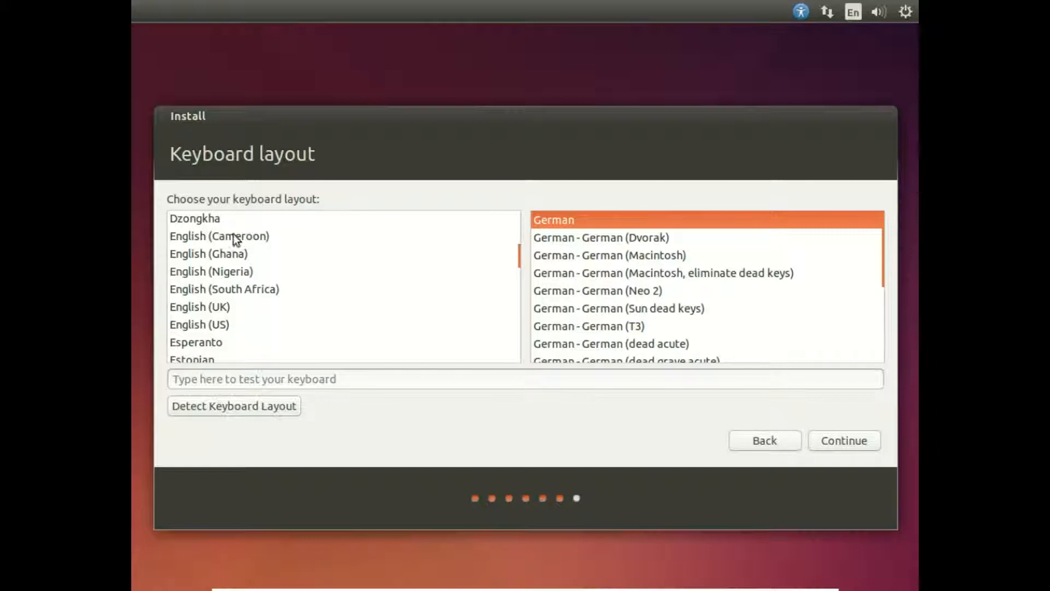
click(195, 326)
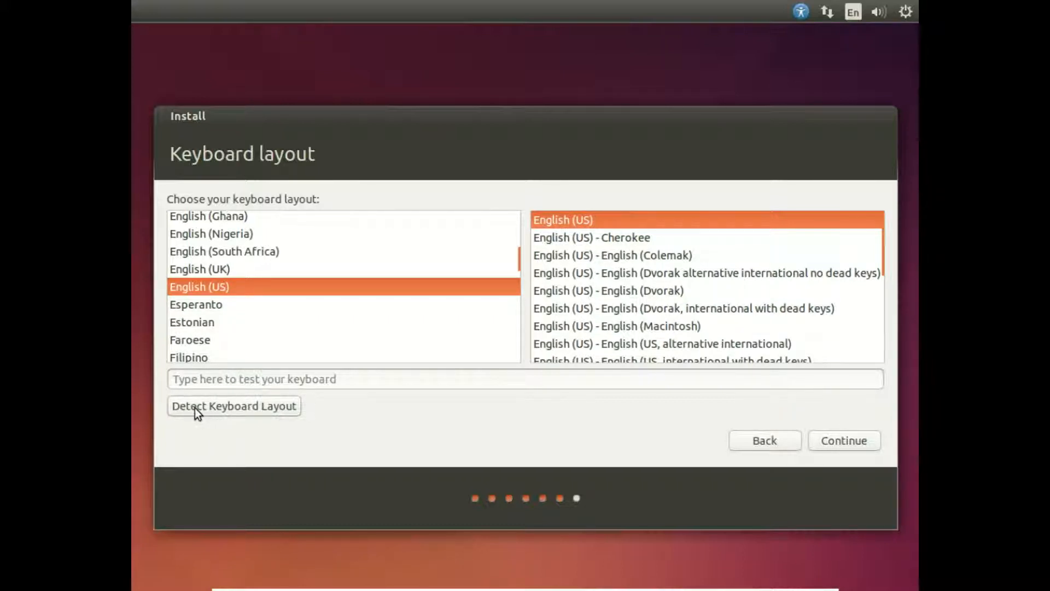
Detect the German keyboard layout by answering with y, b, z and ö, stating that ö is present and é is not, and accept it.
click(234, 411)
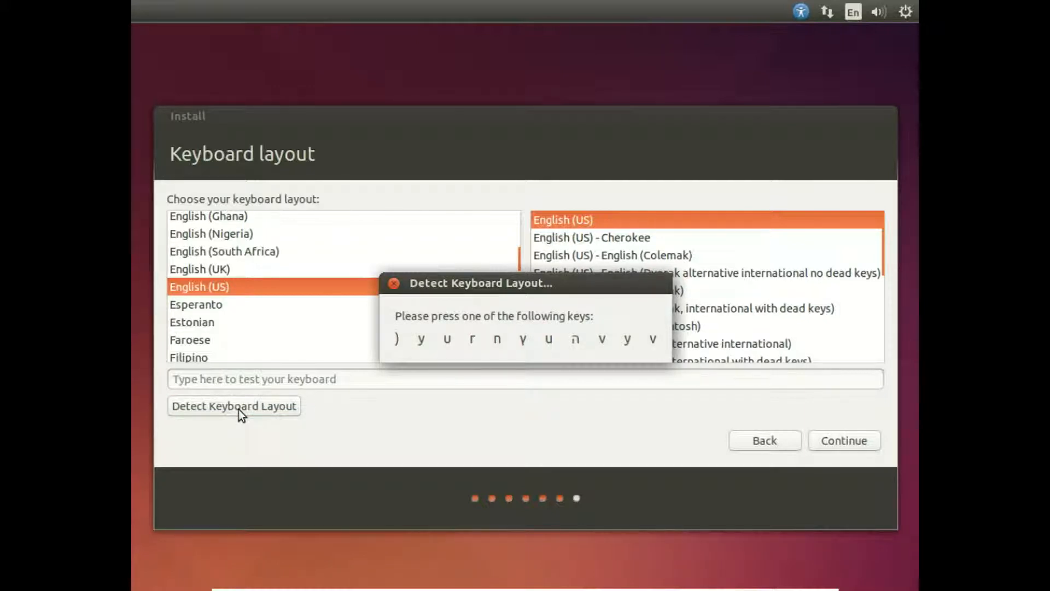
key(y)
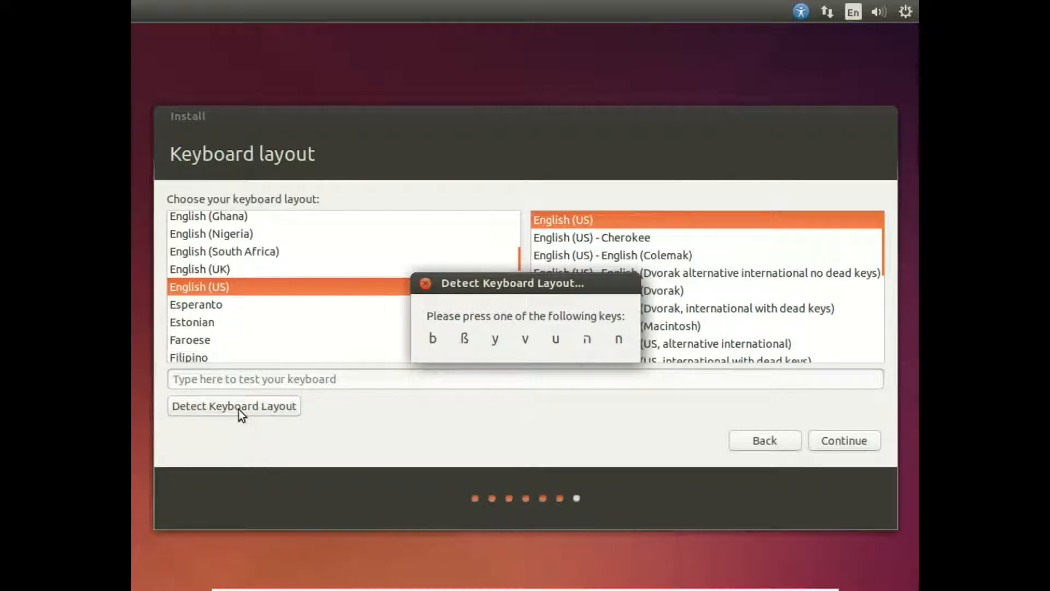
key(b)
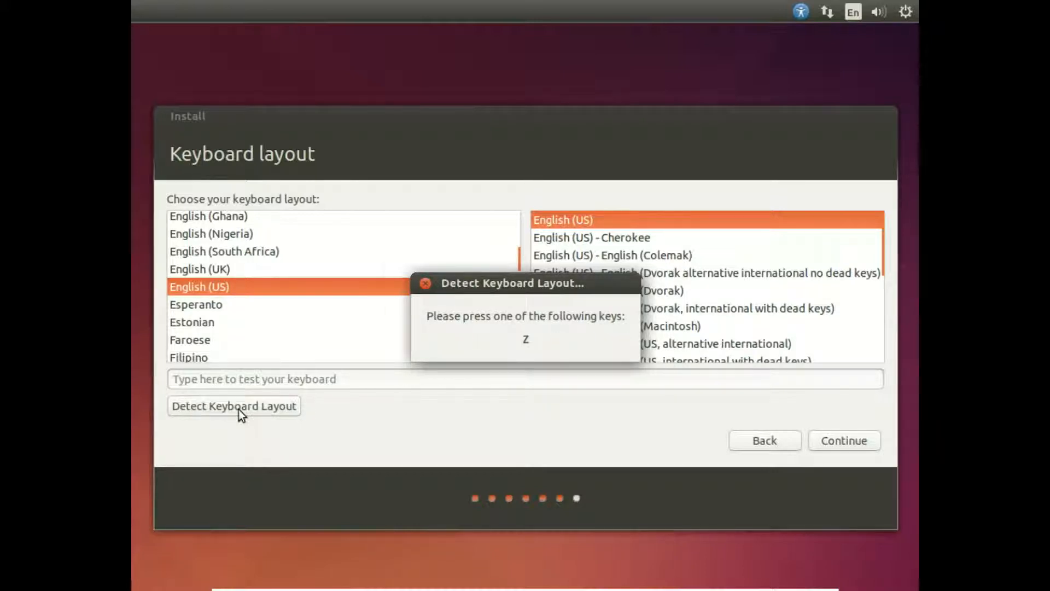
key(z)
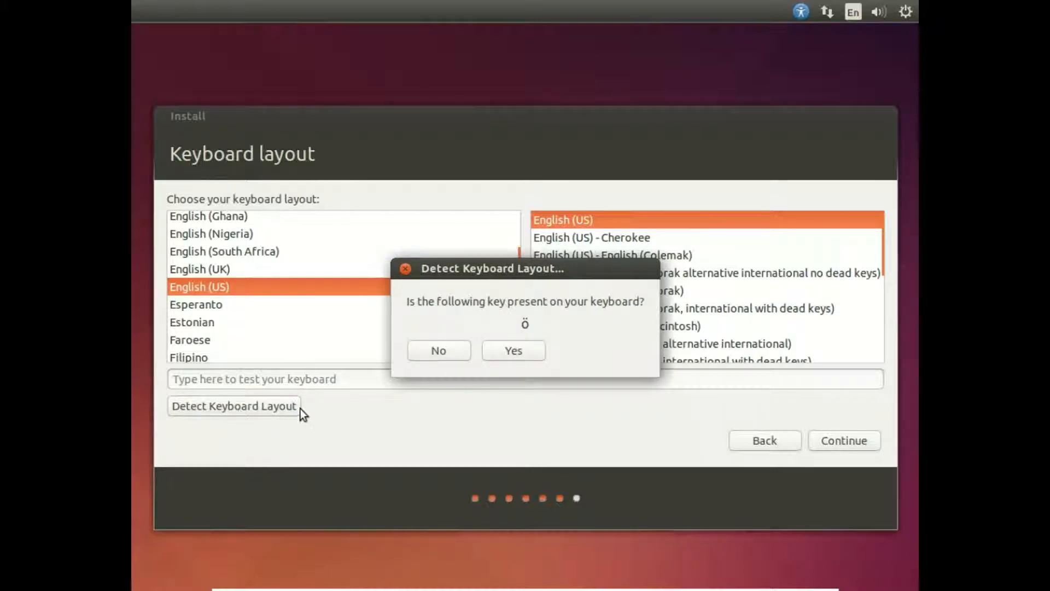
click(514, 351)
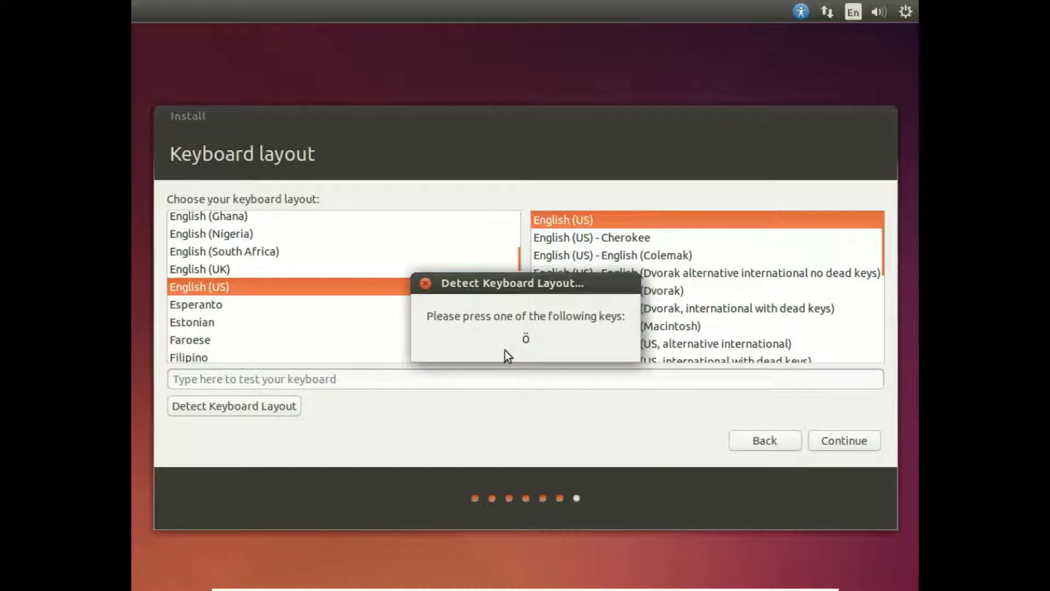
key(odiaeresis)
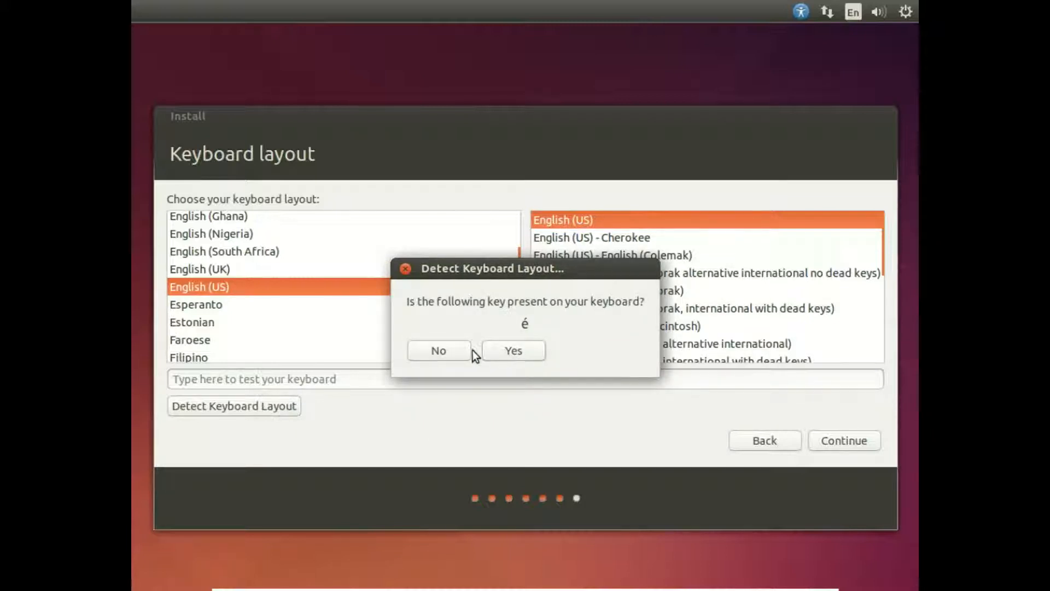
click(444, 348)
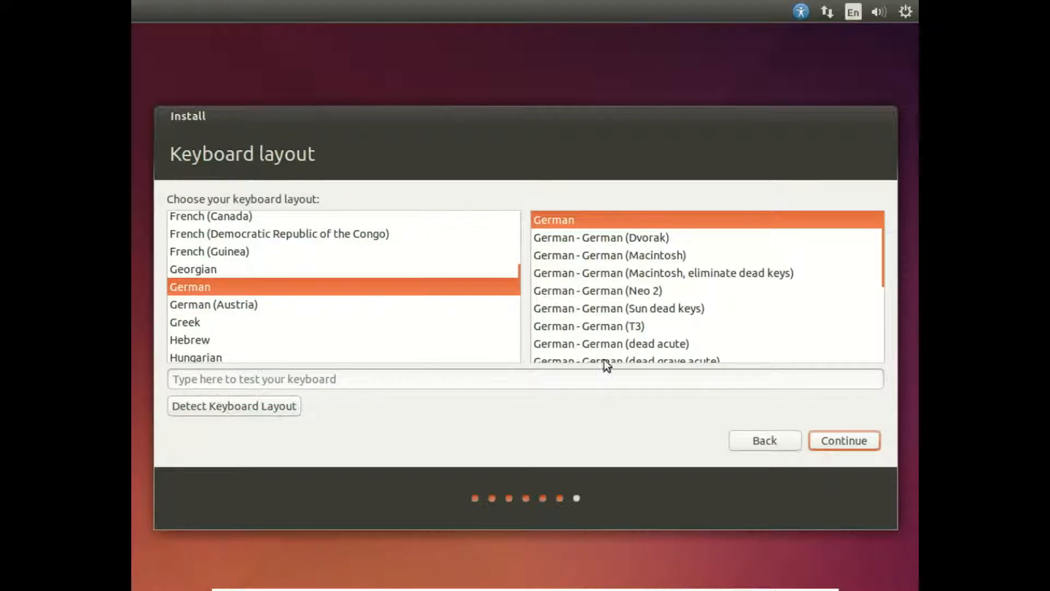
click(842, 440)
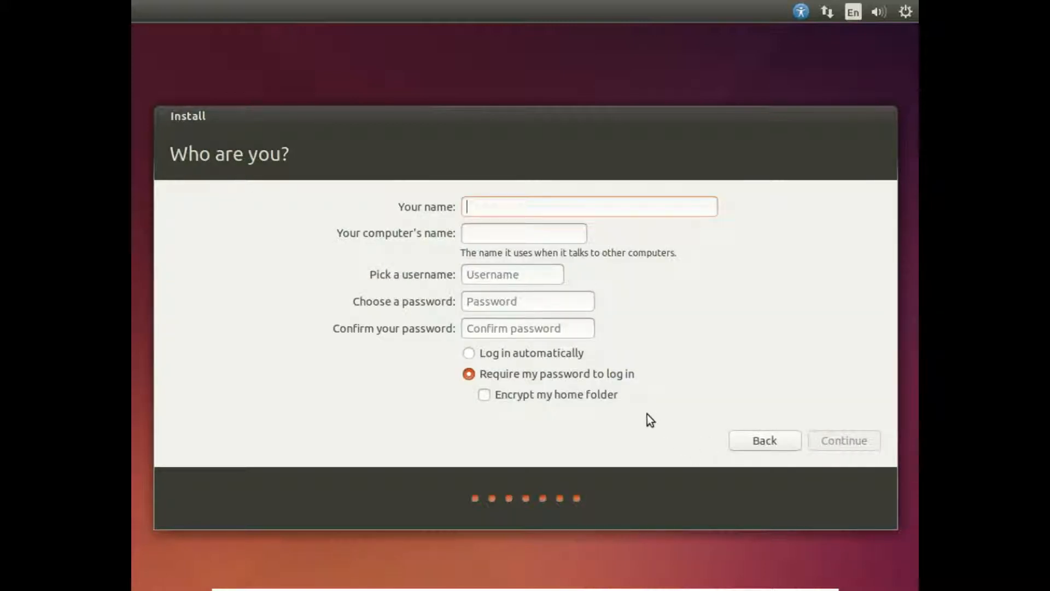
Go back to the keyboard layout page and return to the account details without changing the layout.
click(761, 443)
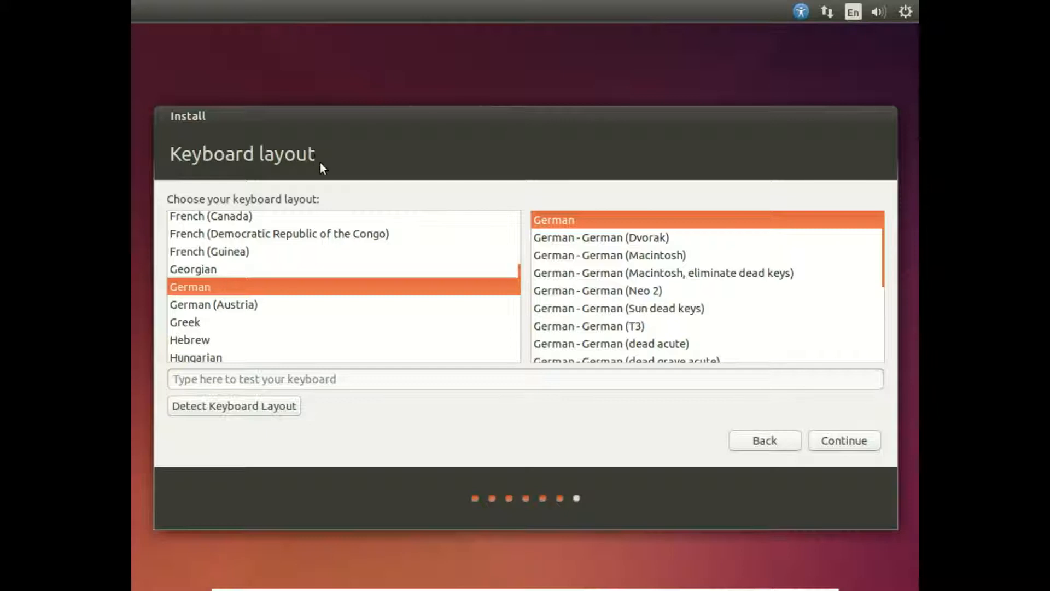
click(834, 443)
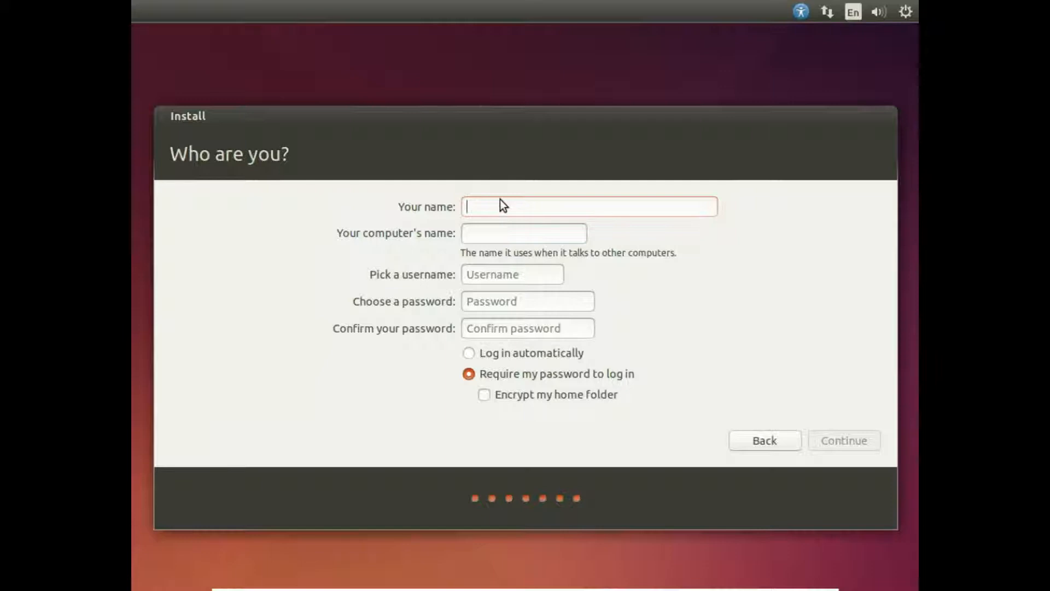
Create the account with the name user, enter and confirm the account password, and submit it with automatic login.
text(user)
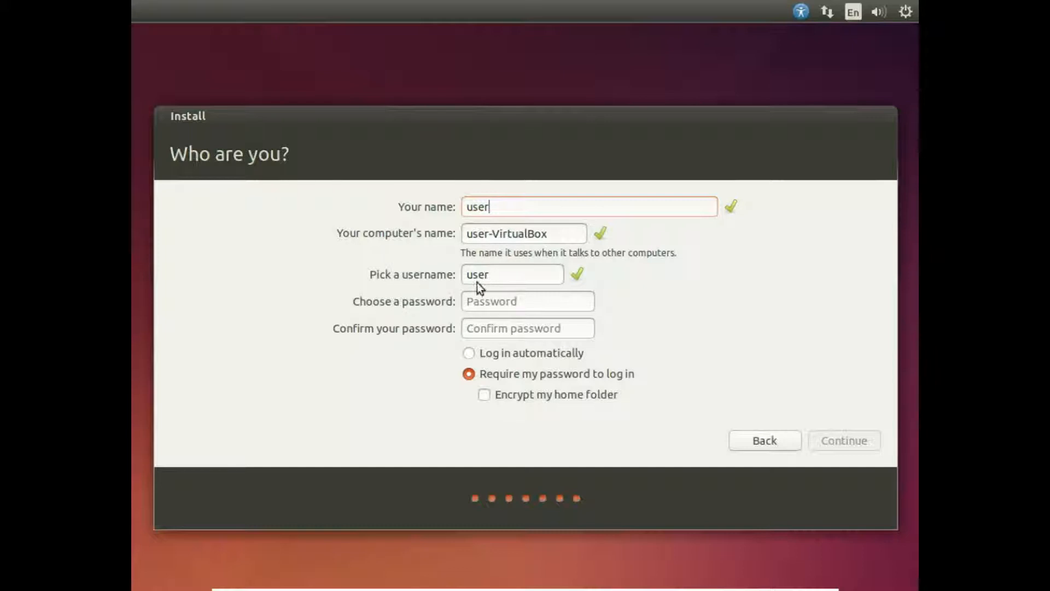
click(500, 301)
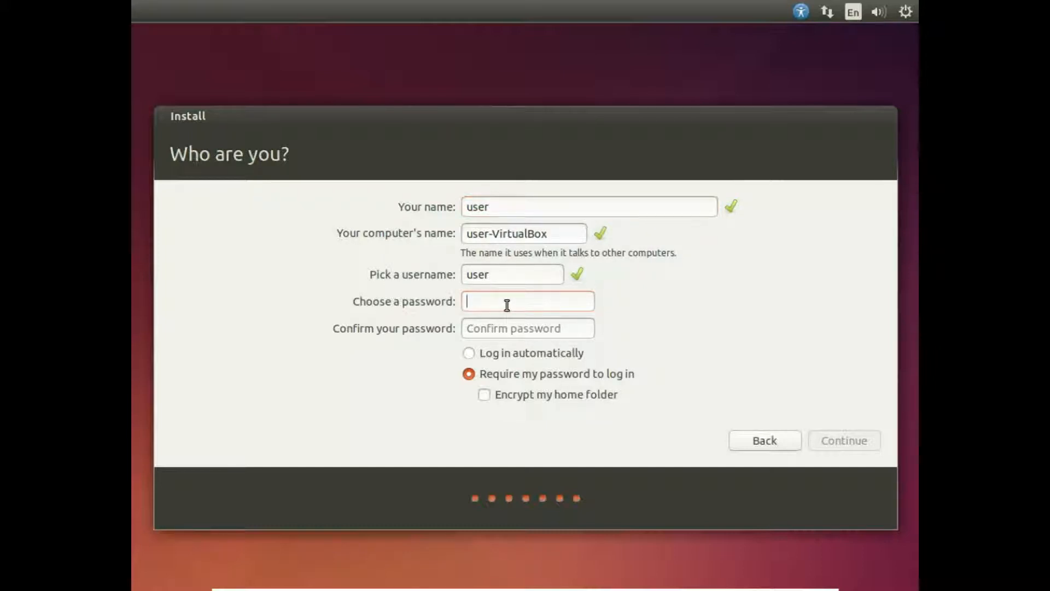
text(********)
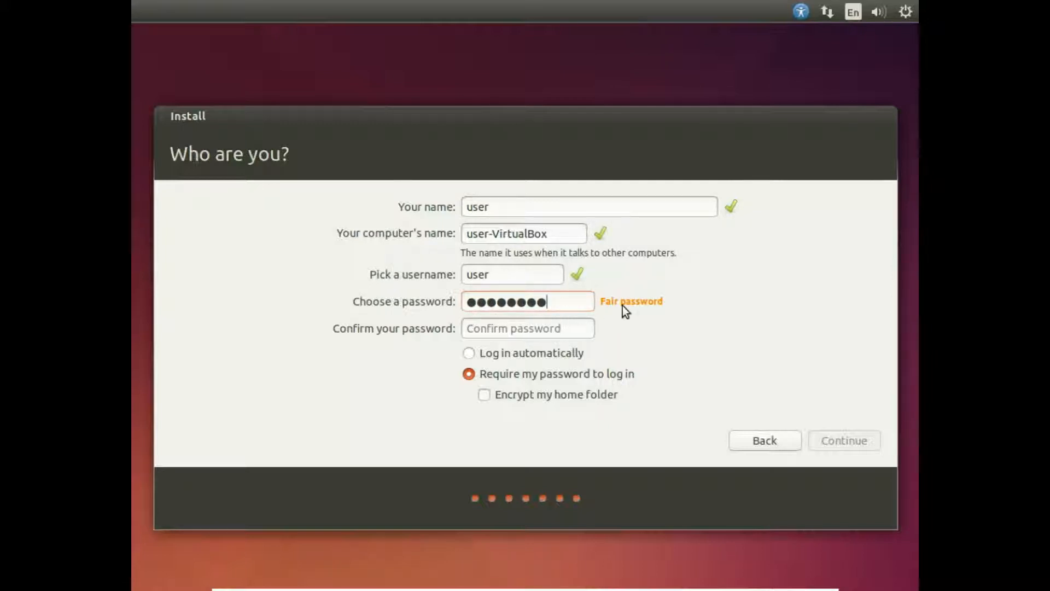
click(566, 328)
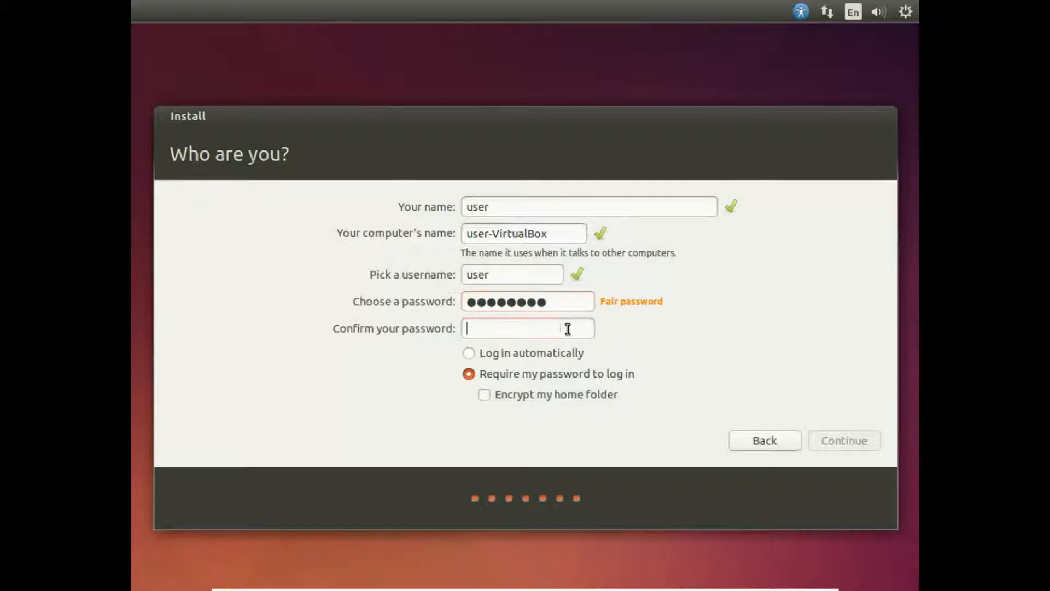
text(********)
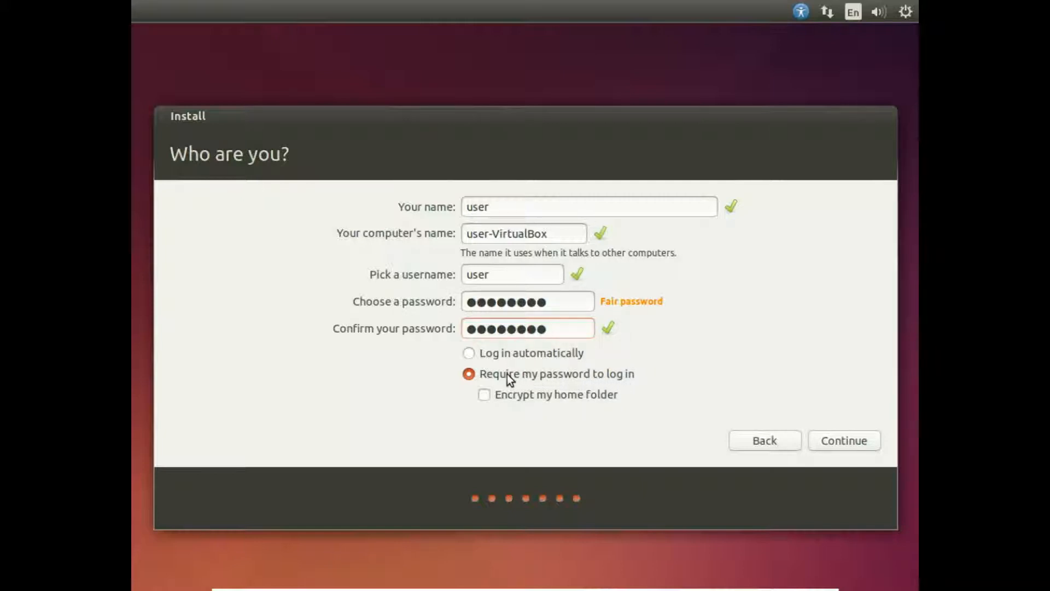
click(469, 355)
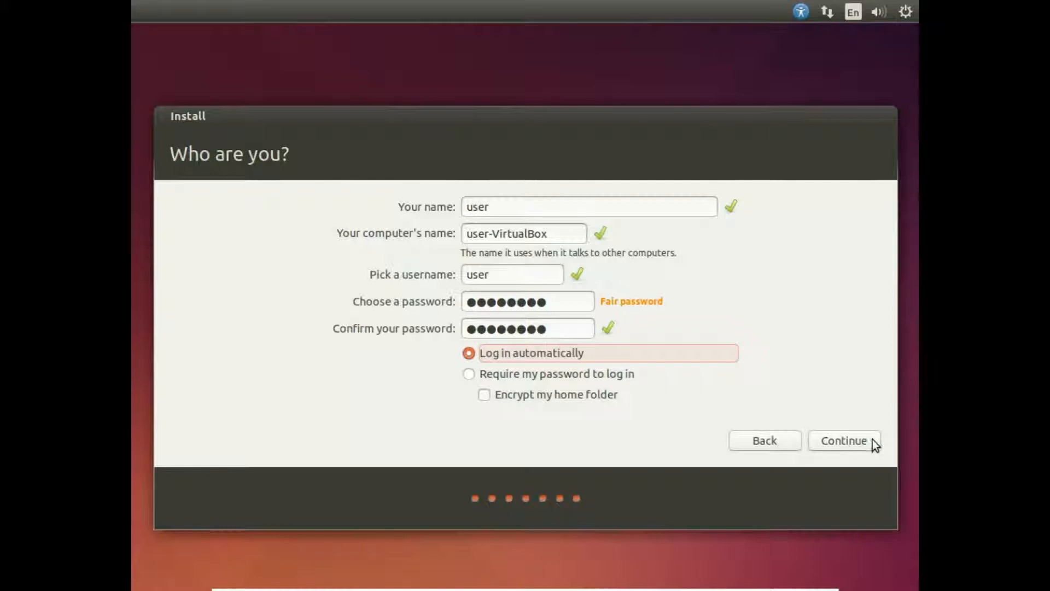
click(850, 439)
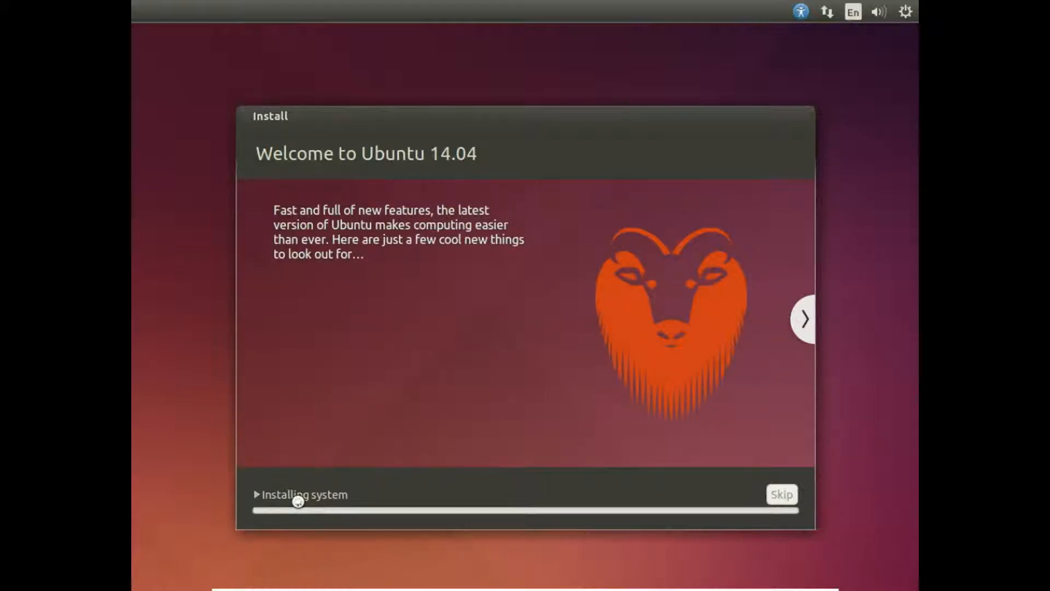
Expand the installation log and browse the feature slideshow while the system installs.
click(256, 495)
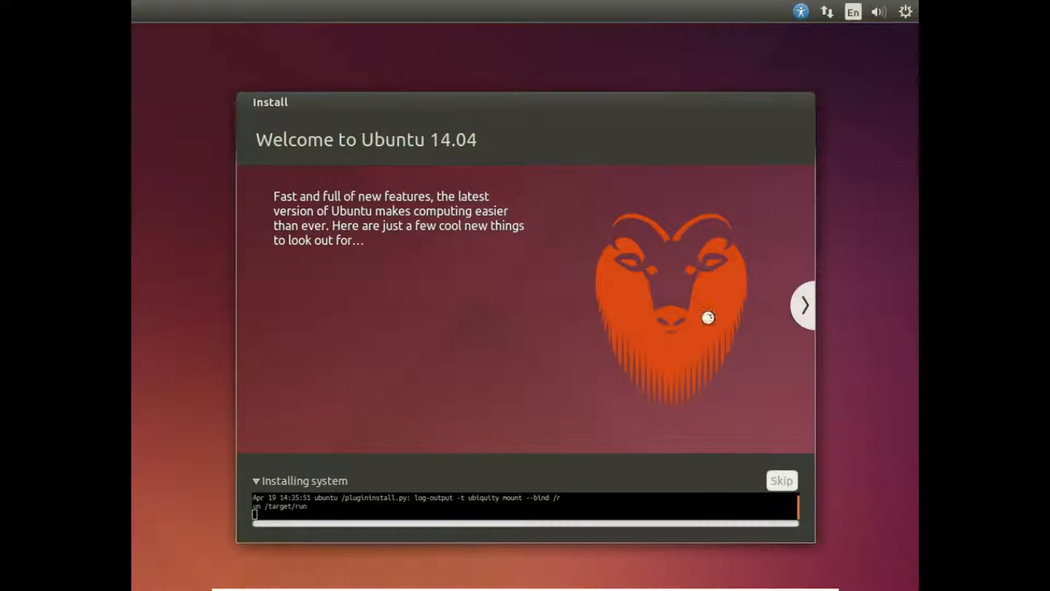
click(807, 306)
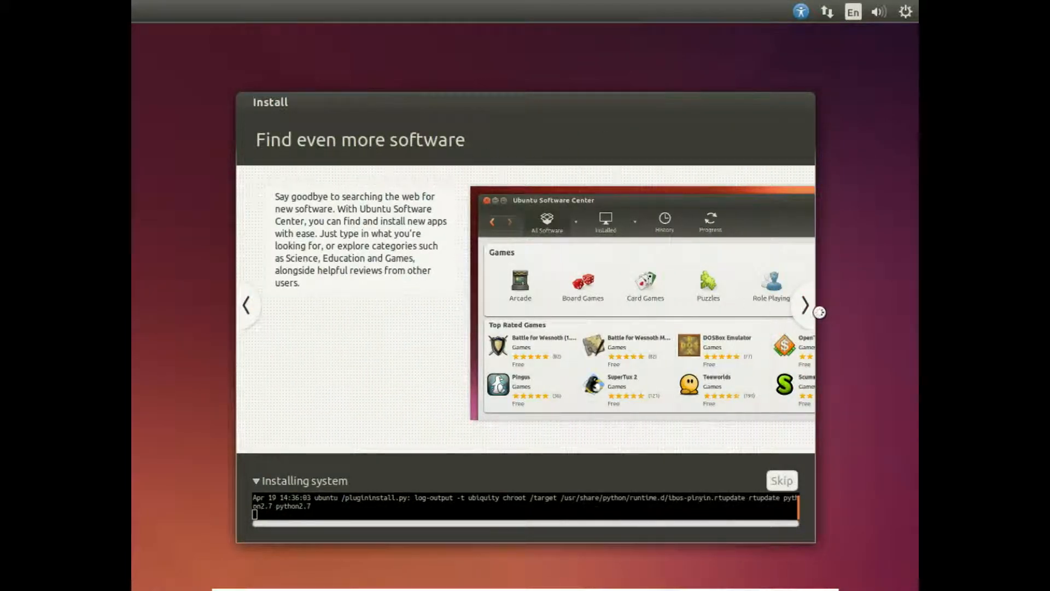
click(808, 311)
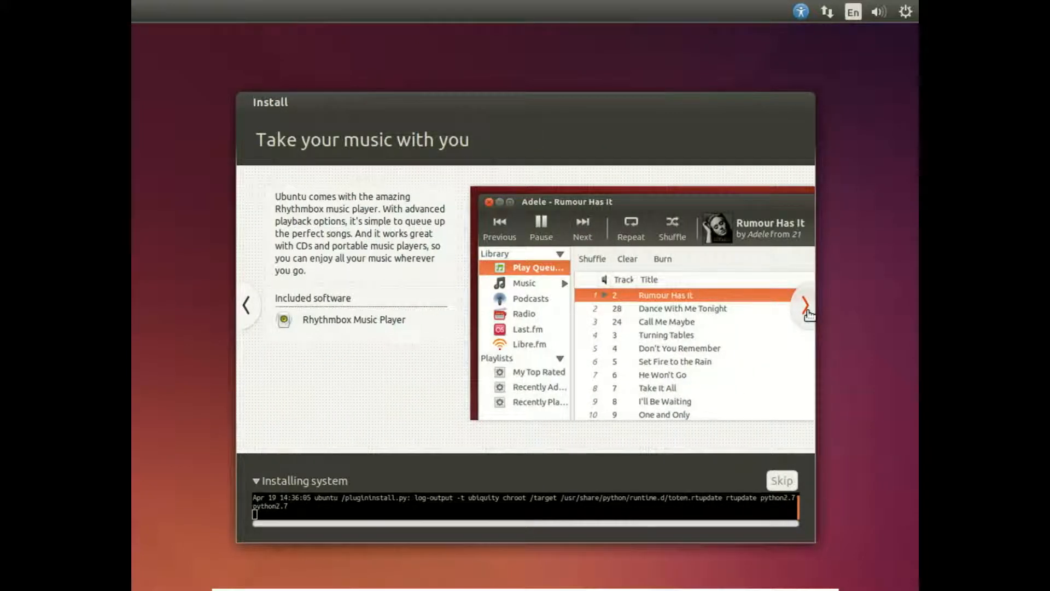
click(807, 307)
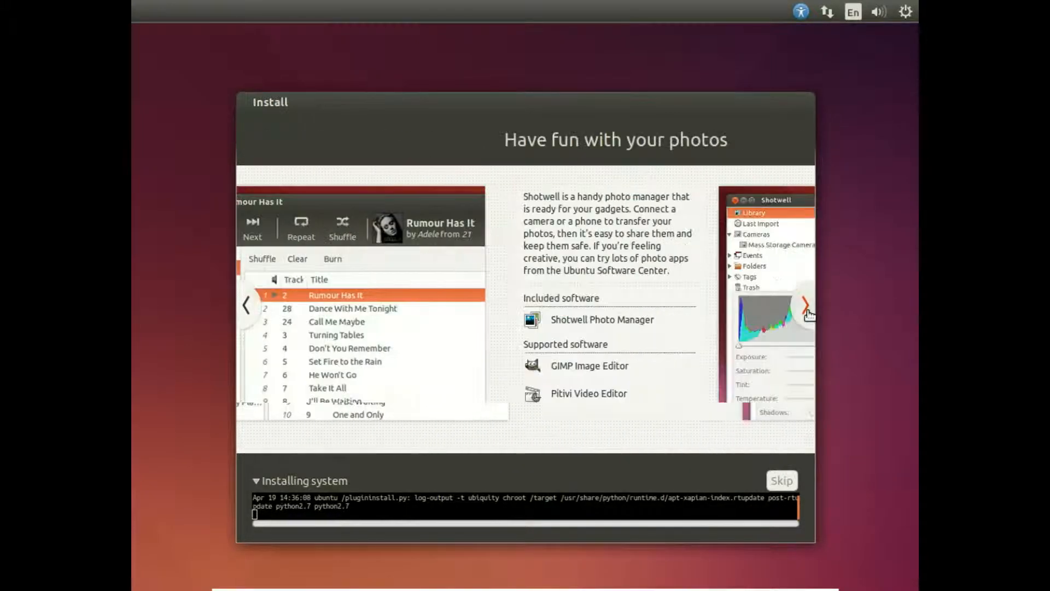
click(806, 311)
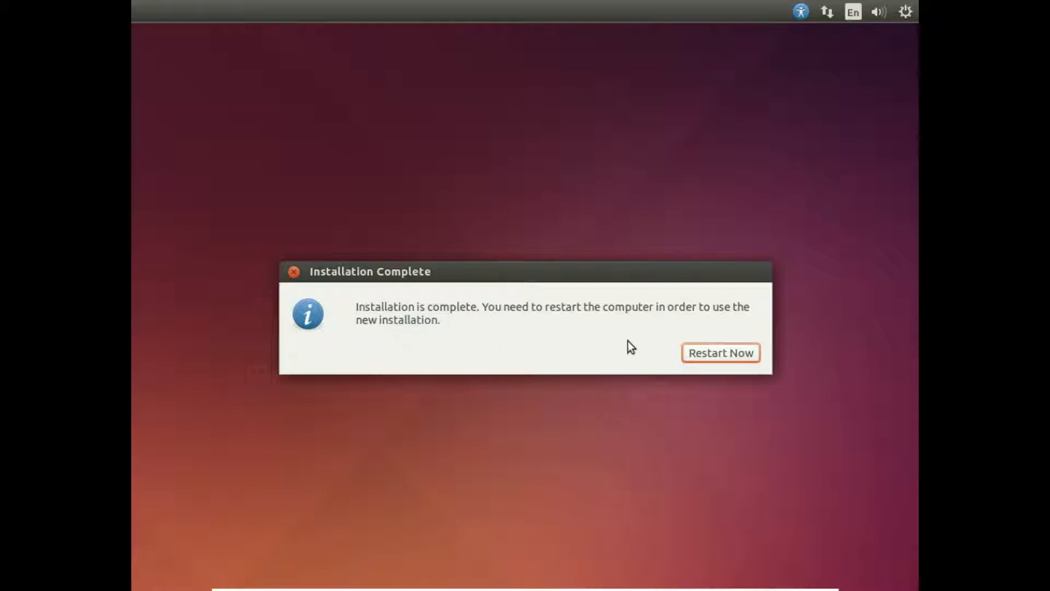
Restart the computer to finish the completed Ubuntu installation.
click(719, 355)
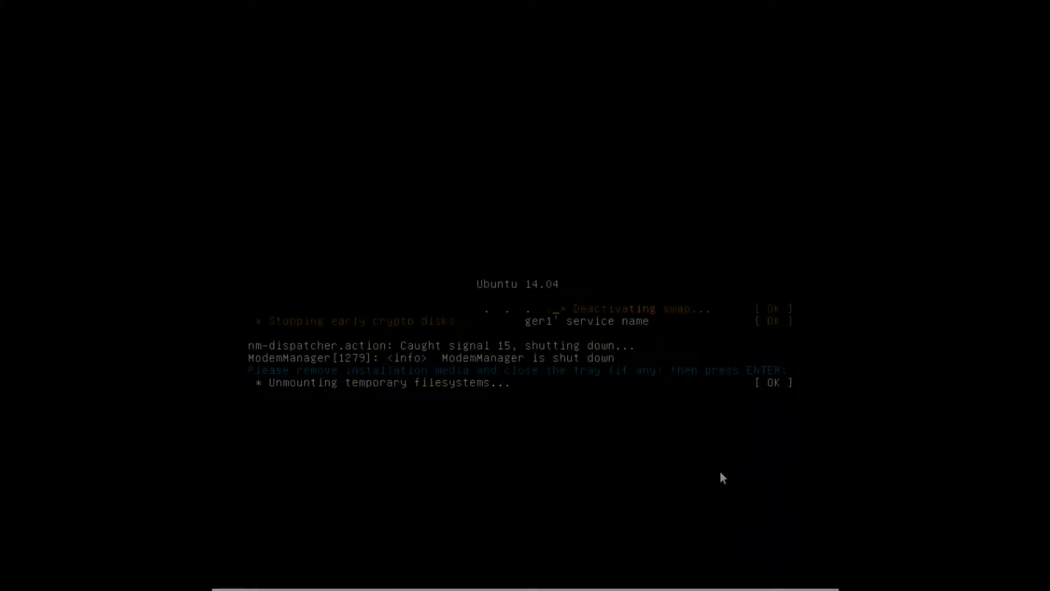